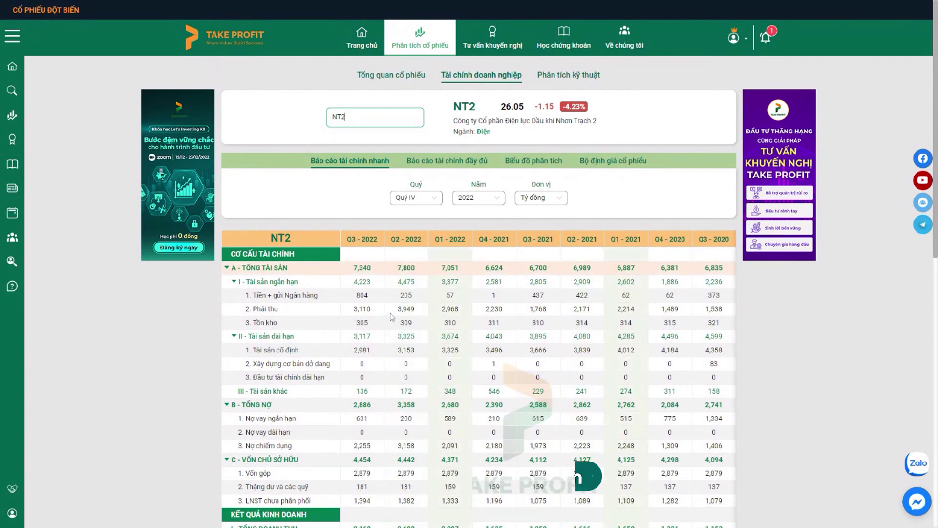
- Load the quick financial report for stock code QTP
scroll(375, 324, down, 3)
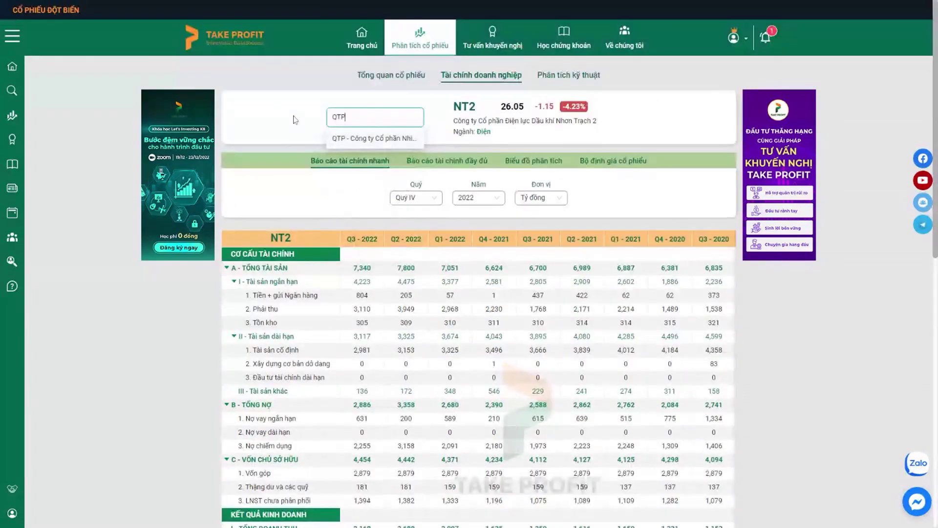
key(Return)
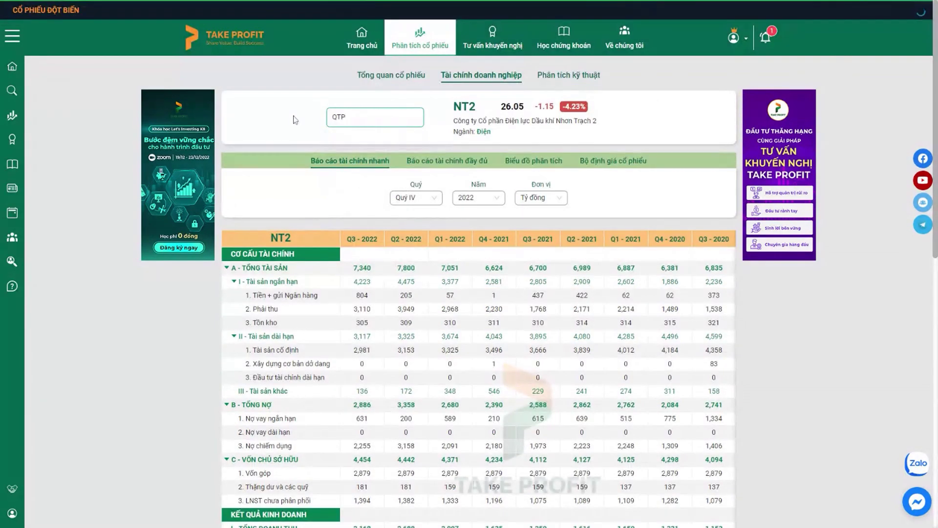
scroll(479, 293, down, 3)
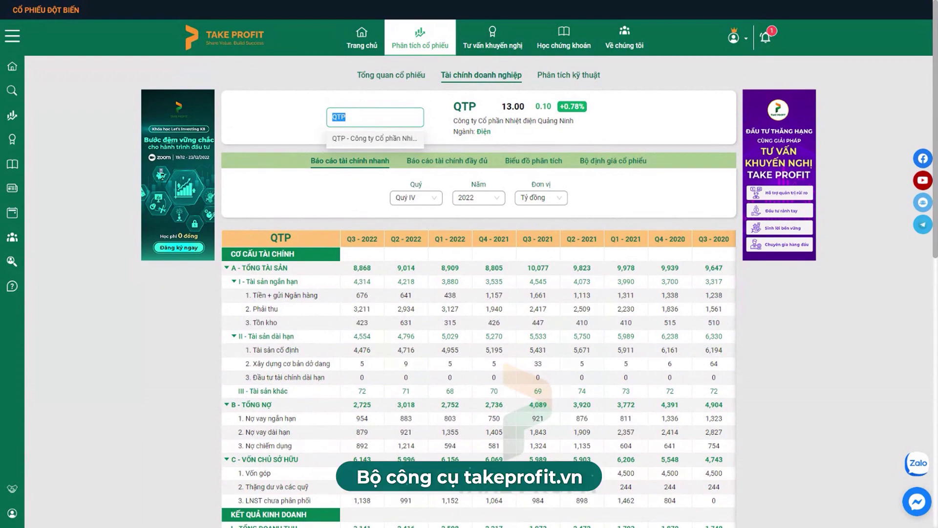
- Examine QTP's quarterly asset, debt and equity structure together with its business results
scroll(505, 345, down, 1)
scroll(505, 345, down, 2)
scroll(505, 344, down, 5)
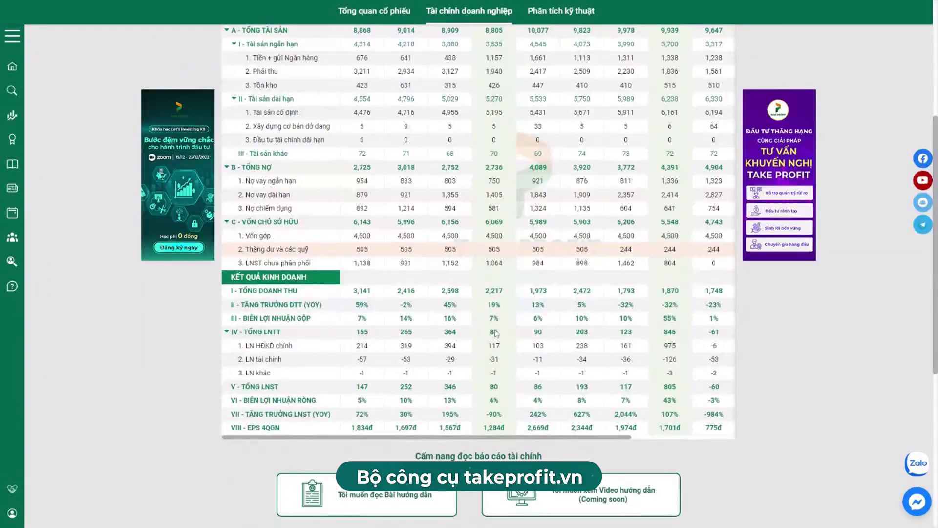
scroll(506, 344, up, 2)
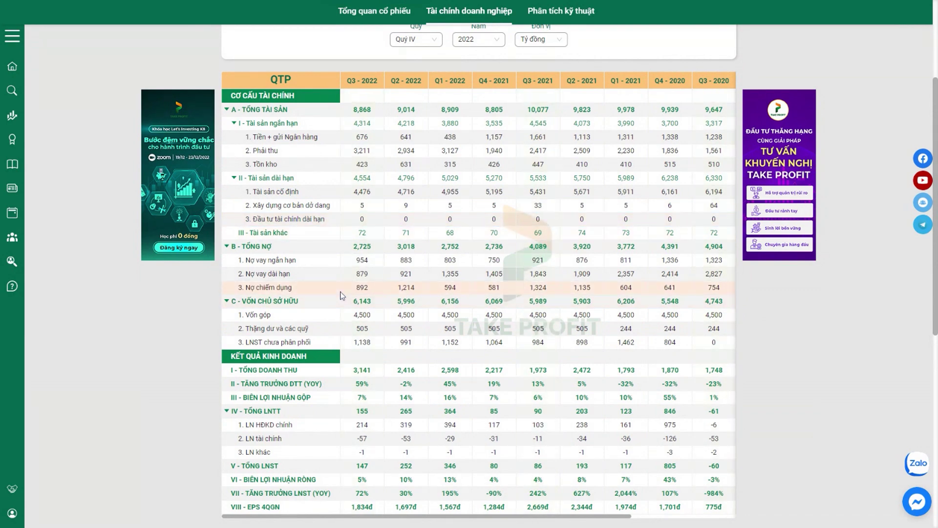
scroll(345, 296, up, 4)
scroll(351, 291, down, 4)
scroll(356, 286, down, 2)
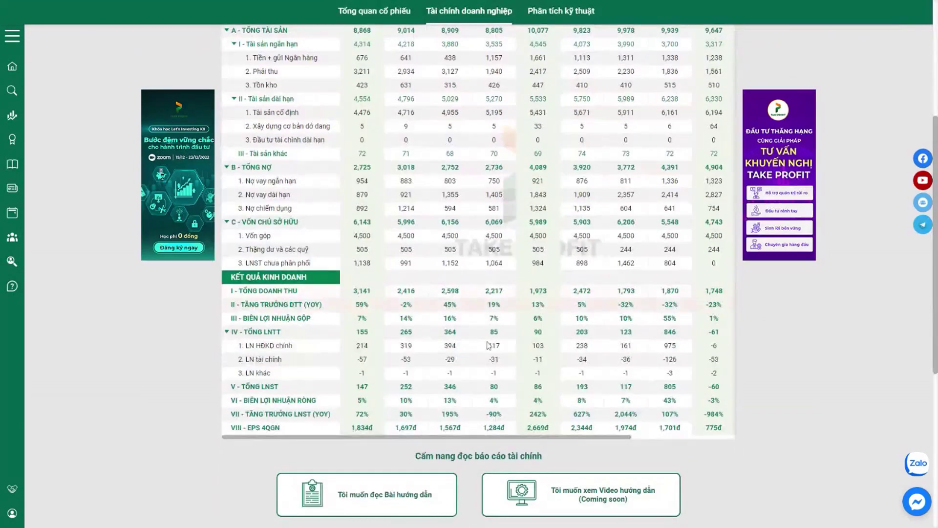
scroll(311, 181, up, 2)
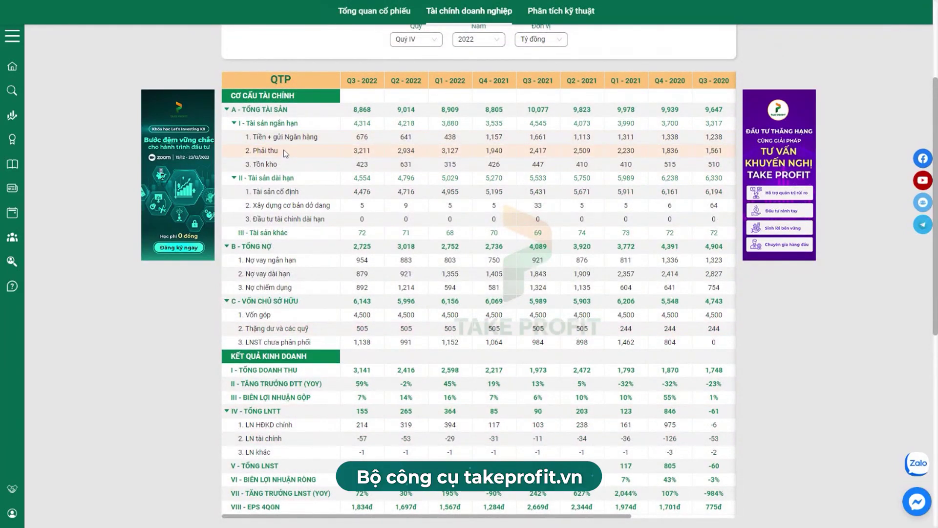
- Switch the quick financial report to stock code NT2
scroll(326, 171, up, 2)
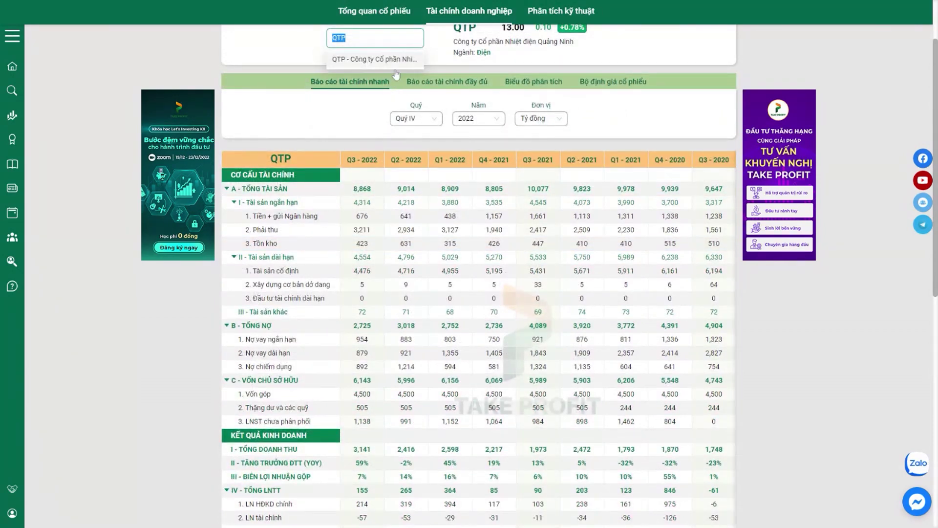
text(NT2)
key(Return)
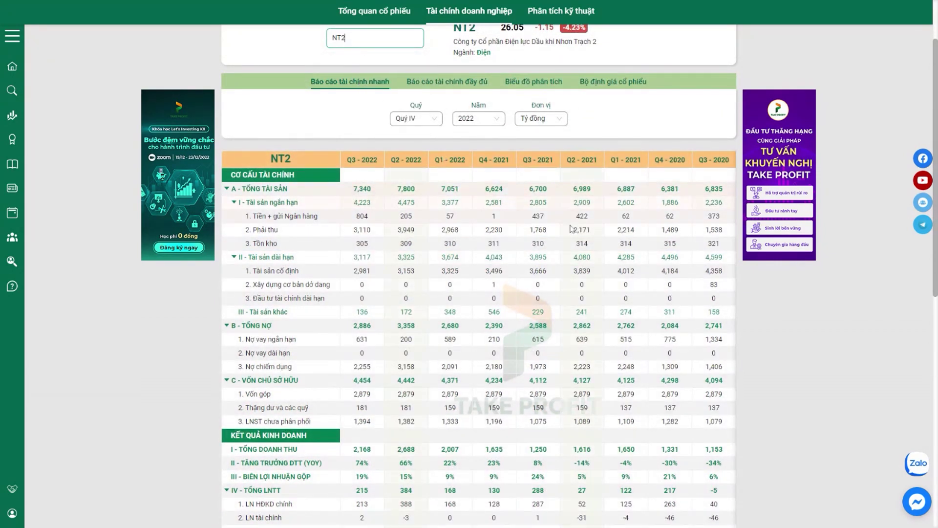
- Highlight NT2's receivables (Phải thu) across the quarters, focusing on Q3 2022 back to Q1 2022
drag(386, 216, 350, 233)
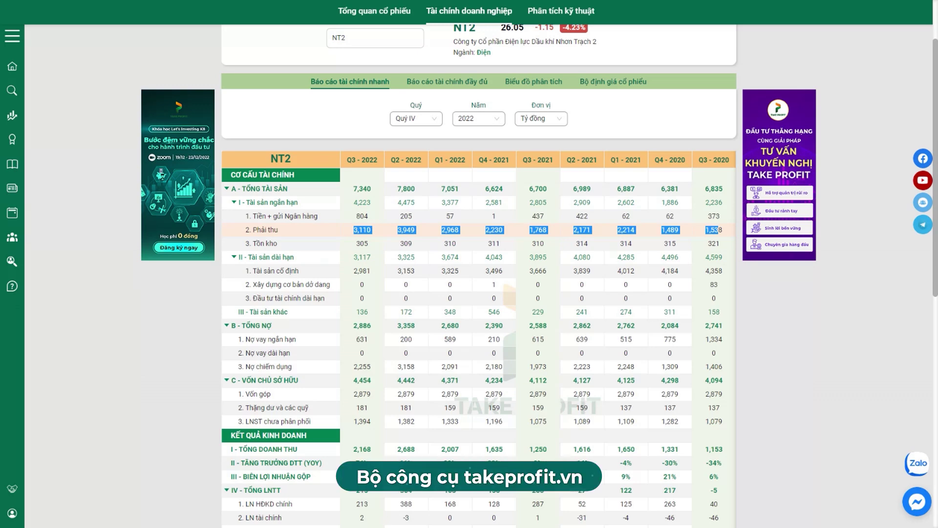
click(391, 304)
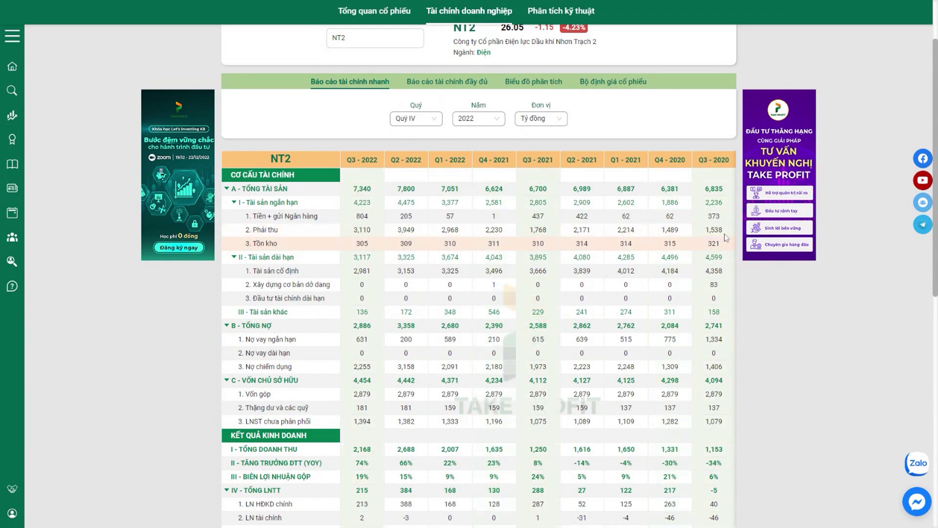
scroll(696, 336, down, 5)
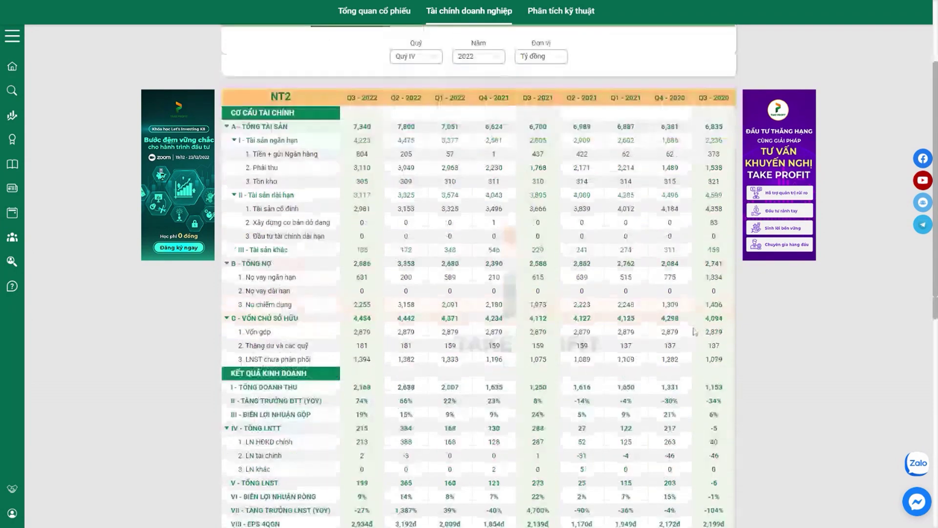
scroll(476, 374, up, 7)
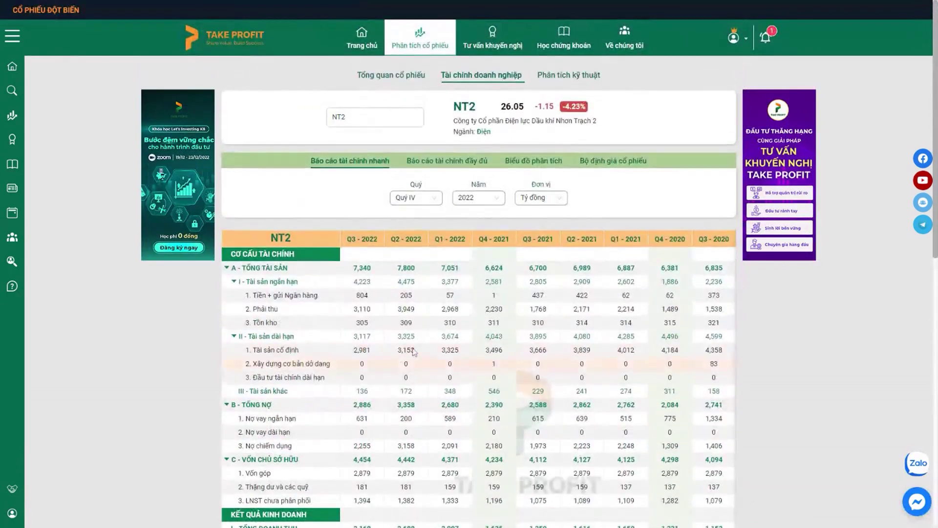
drag(359, 309, 459, 309)
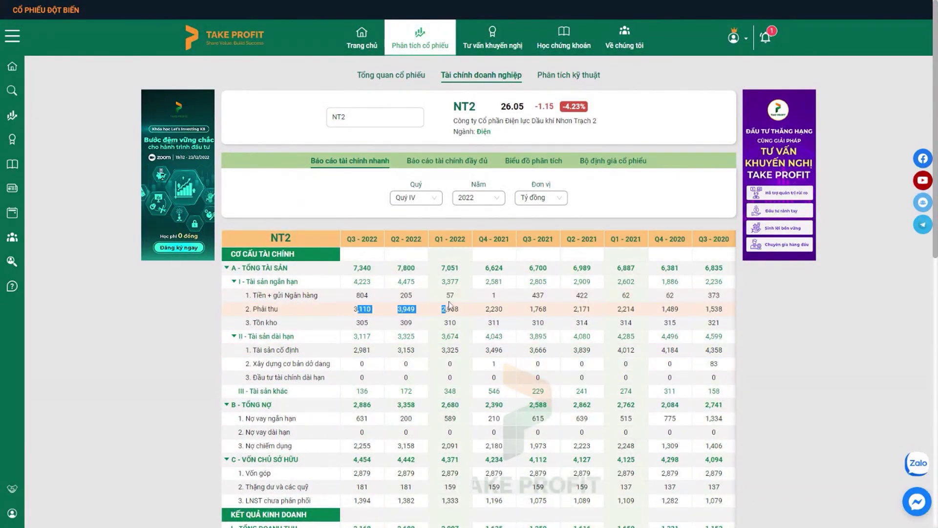
- Highlight NT2's fixed assets (Tài sản cố định) from Q3 2022 back to Q3 2020
scroll(460, 309, down, 2)
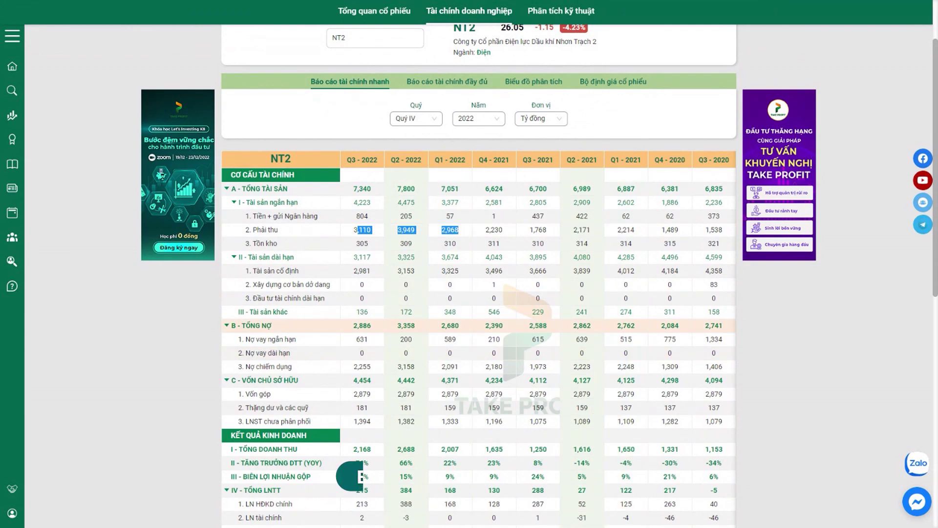
click(356, 276)
drag(353, 271, 664, 272)
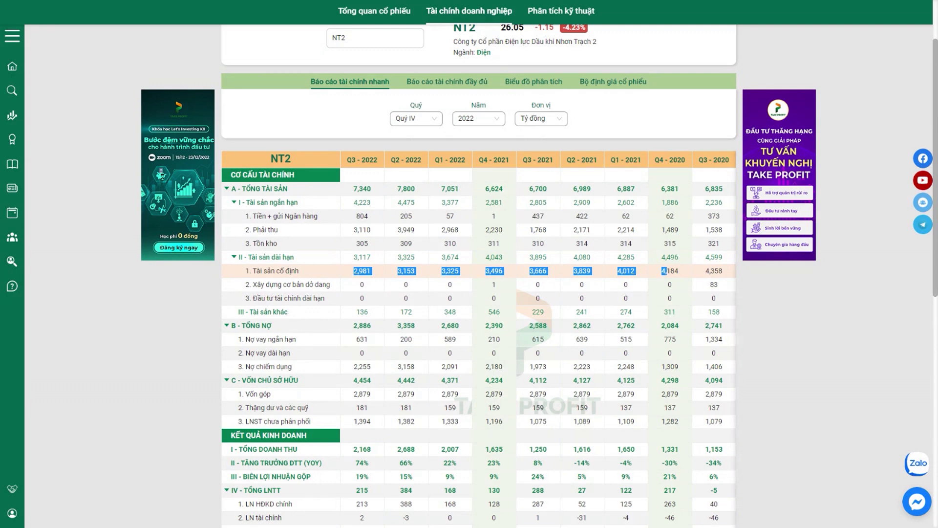
drag(664, 272, 477, 288)
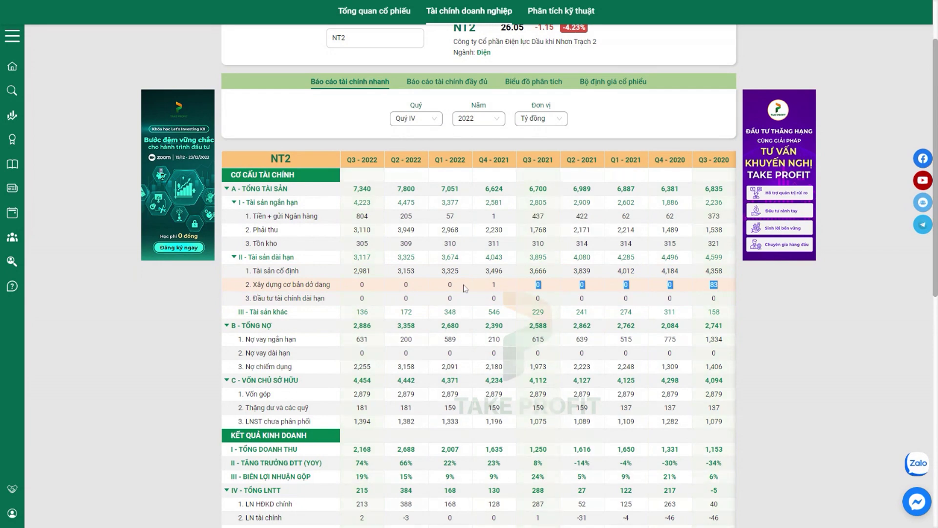
drag(350, 272, 728, 271)
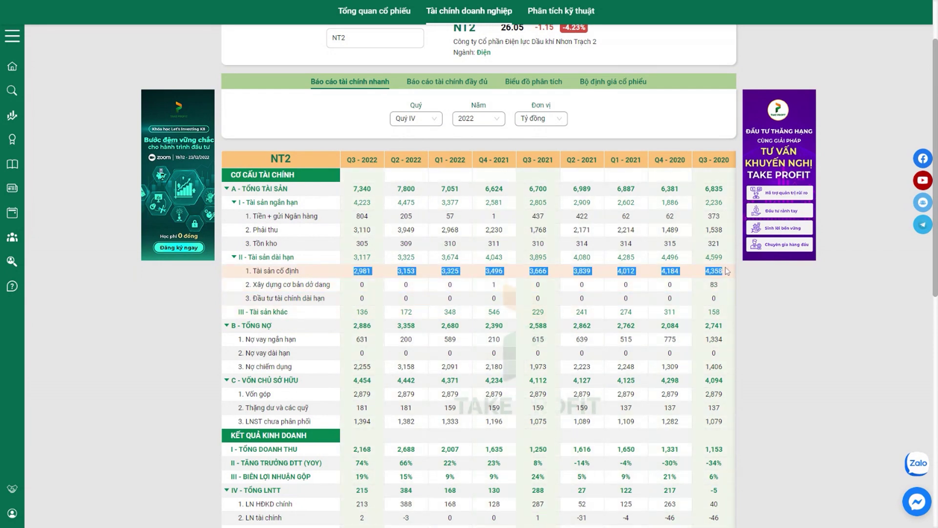
- Switch the quick financial report to stock code GEG
scroll(727, 272, up, 2)
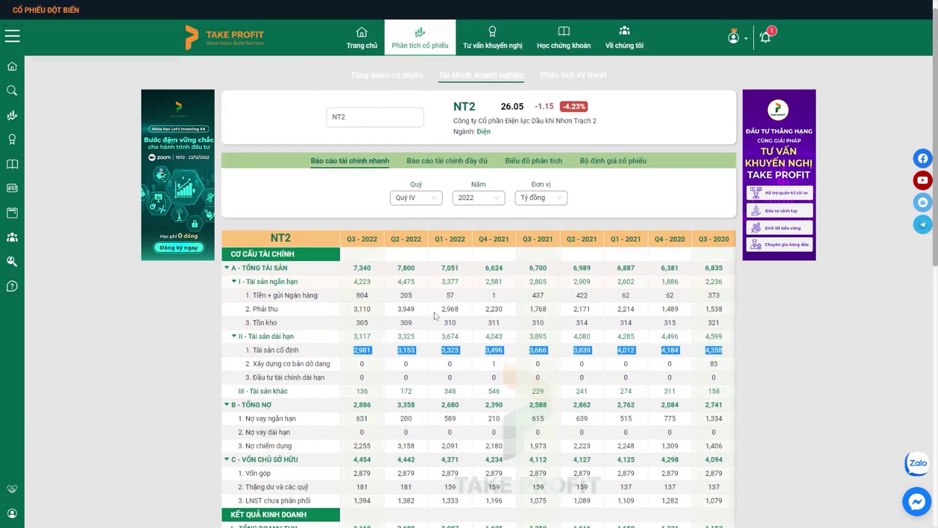
click(342, 117)
text(GEG)
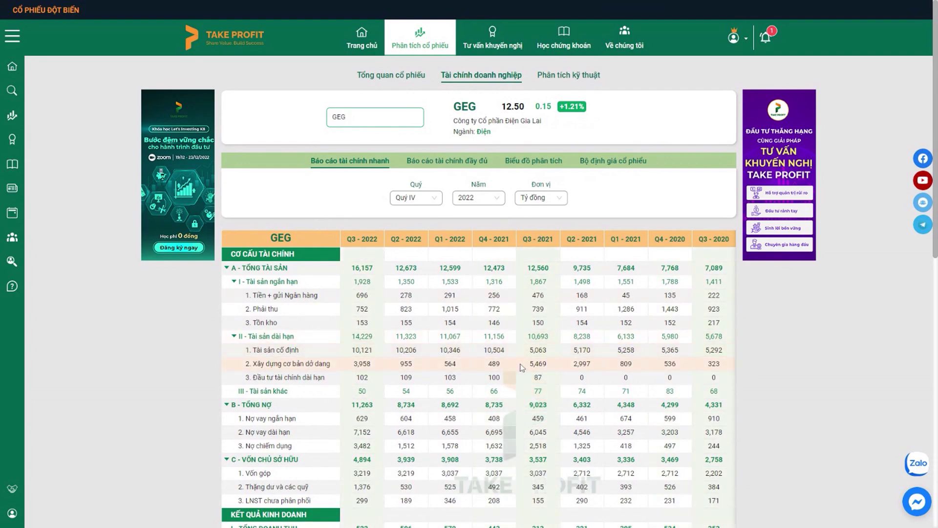
- Highlight GEG's construction in progress (Xây dựng cơ bản dở dang) for Q2 and Q3 2021 and compare it with Q4 2021 fixed assets
drag(527, 365, 601, 363)
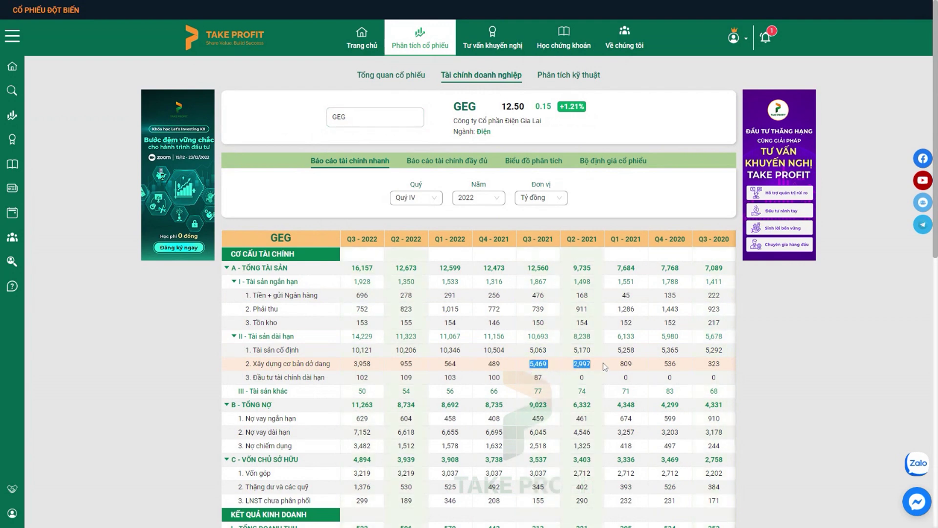
click(551, 369)
double_click(553, 367)
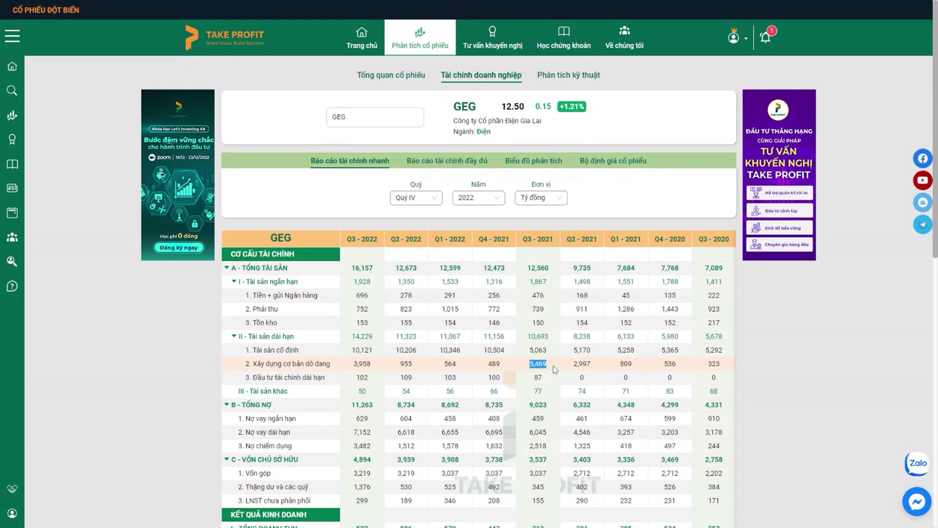
click(554, 366)
drag(532, 363, 492, 350)
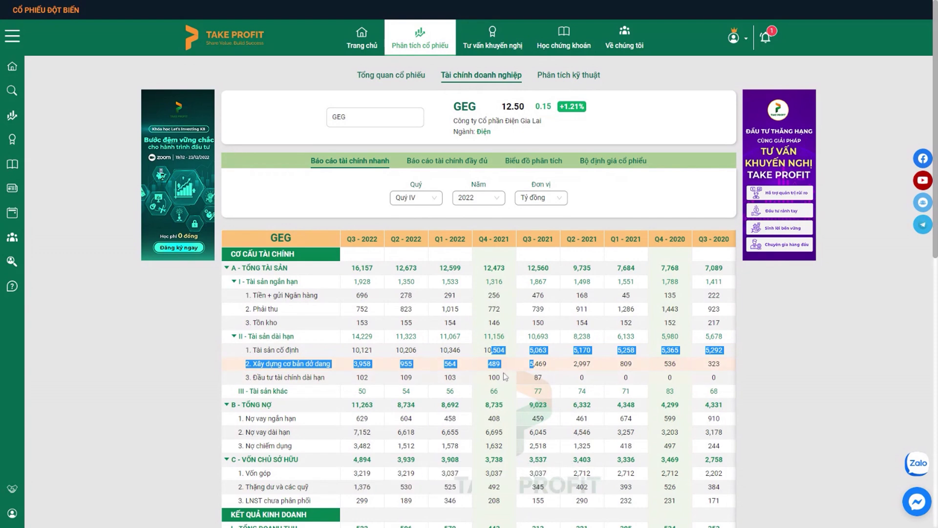
- Highlight GEG's total revenue for Q4 2021 and Q1 2022 and its year-on-year revenue growth for Q1 2022
scroll(505, 376, down, 5)
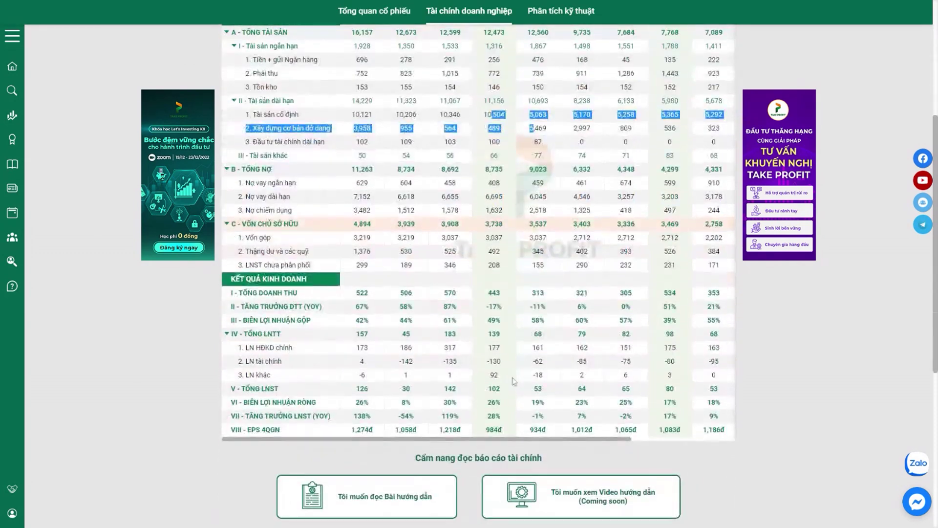
drag(502, 289, 414, 292)
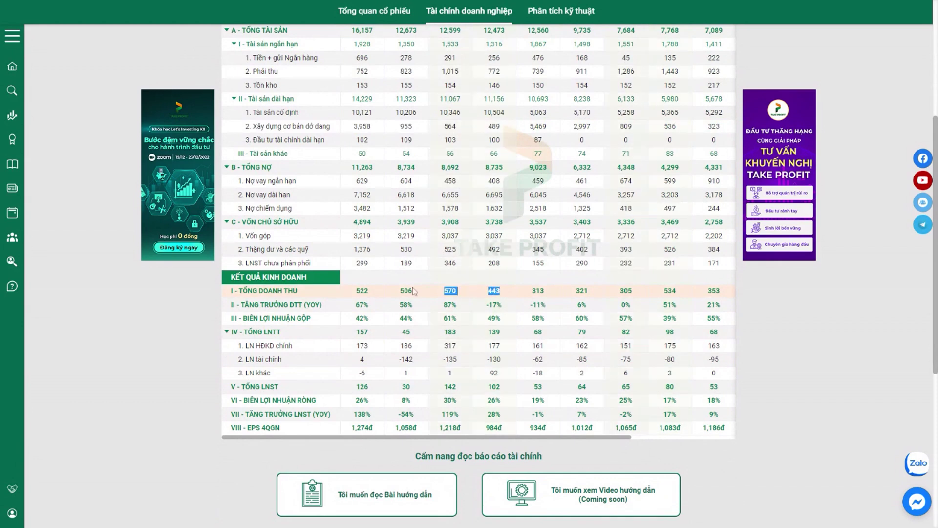
click(517, 318)
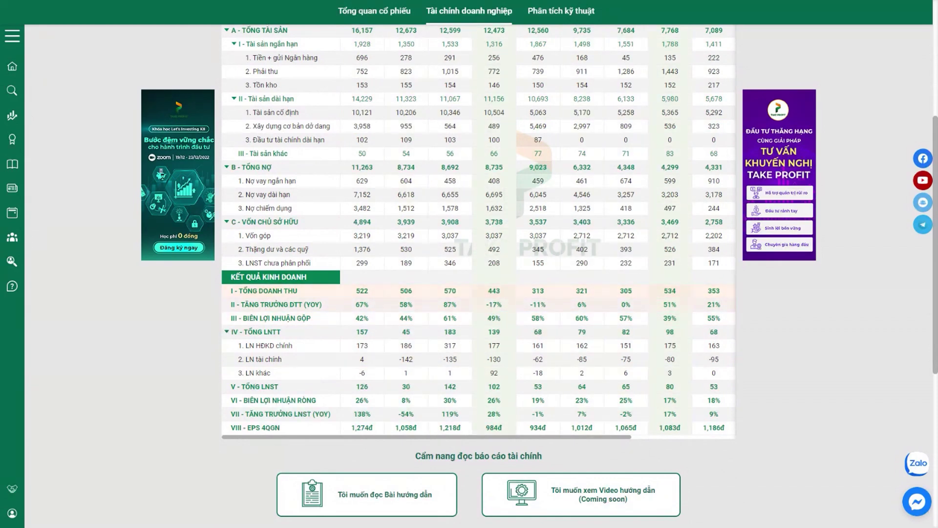
scroll(493, 302, up, 2)
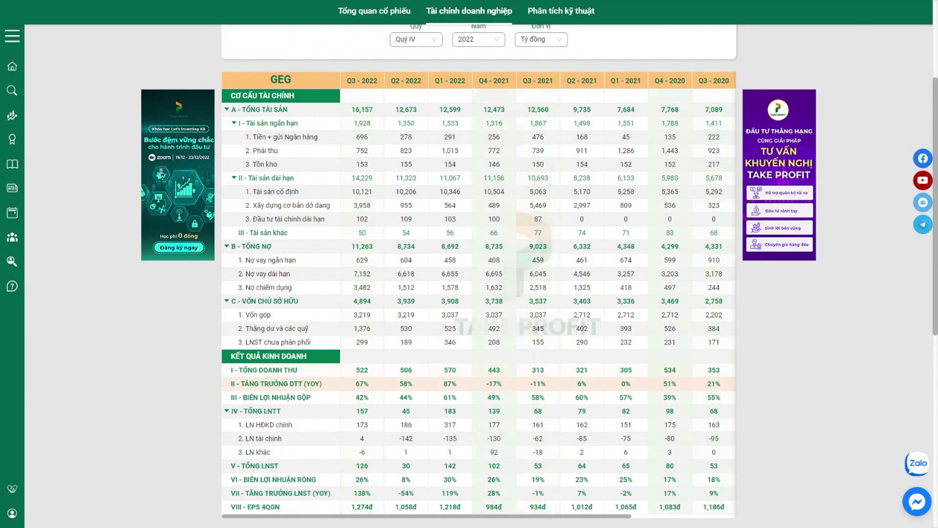
drag(462, 386, 441, 388)
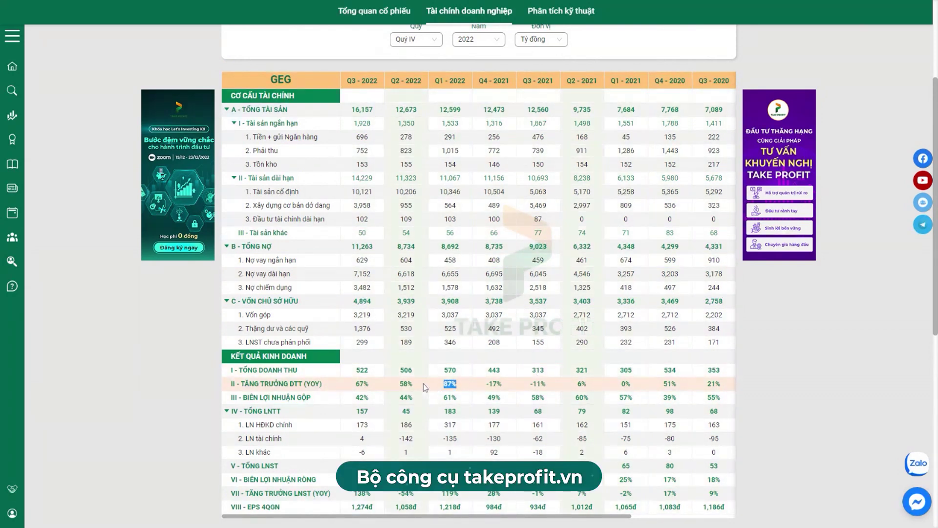
click(506, 391)
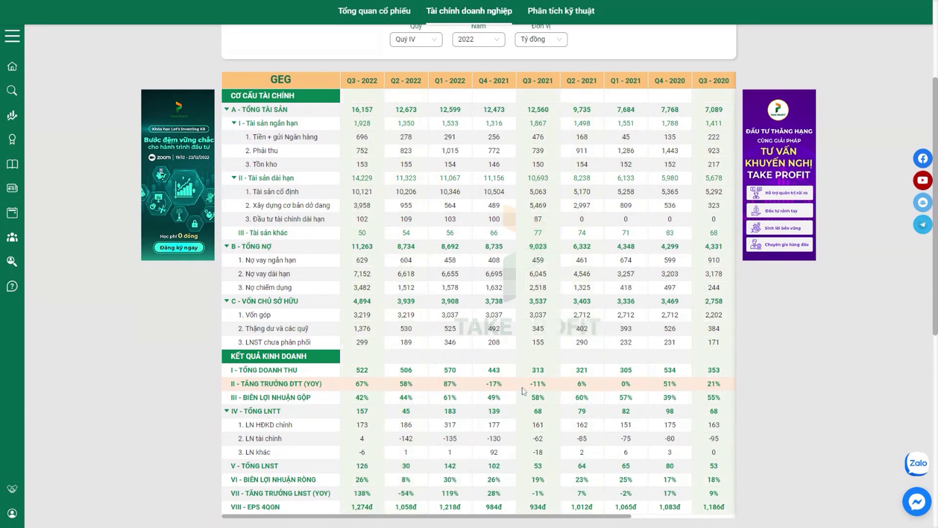
- Highlight GEG's construction in progress for Q3 2022, extending the comparison back to Q3 2021
scroll(513, 276, up, 2)
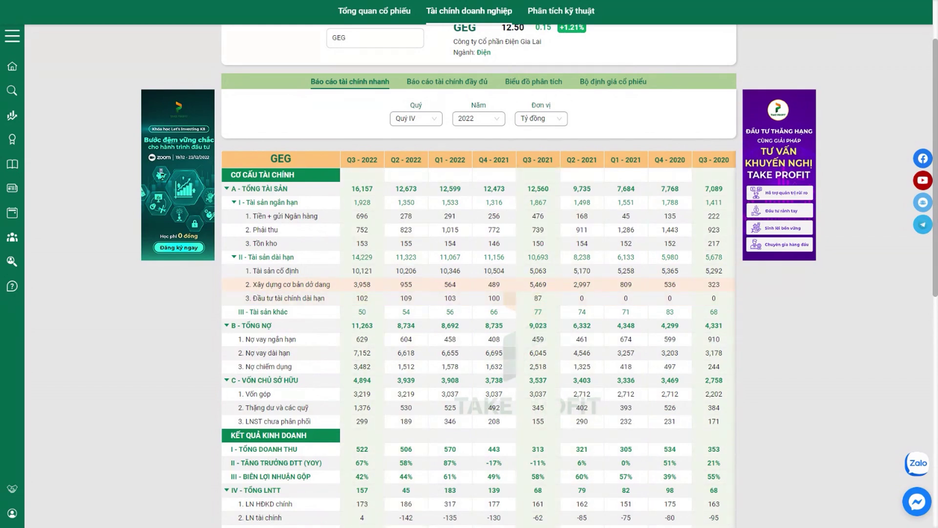
drag(352, 287, 371, 286)
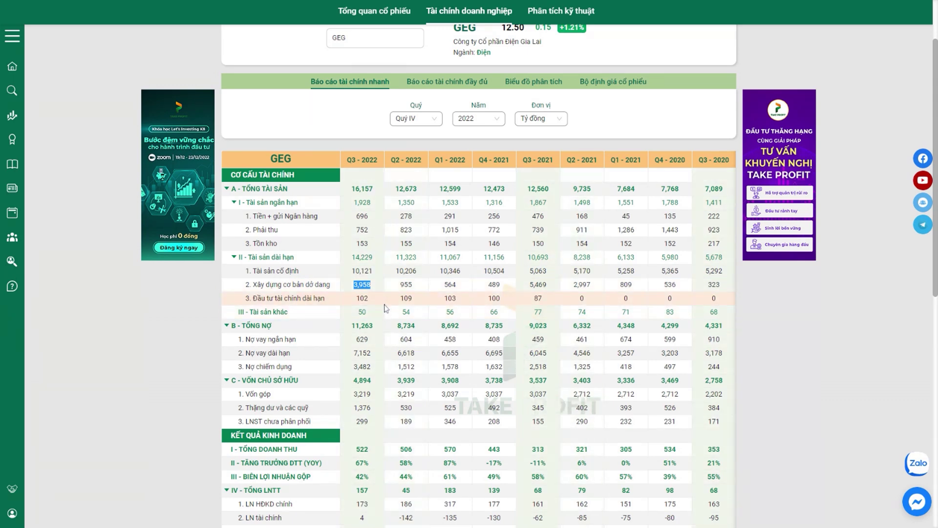
drag(550, 284, 348, 286)
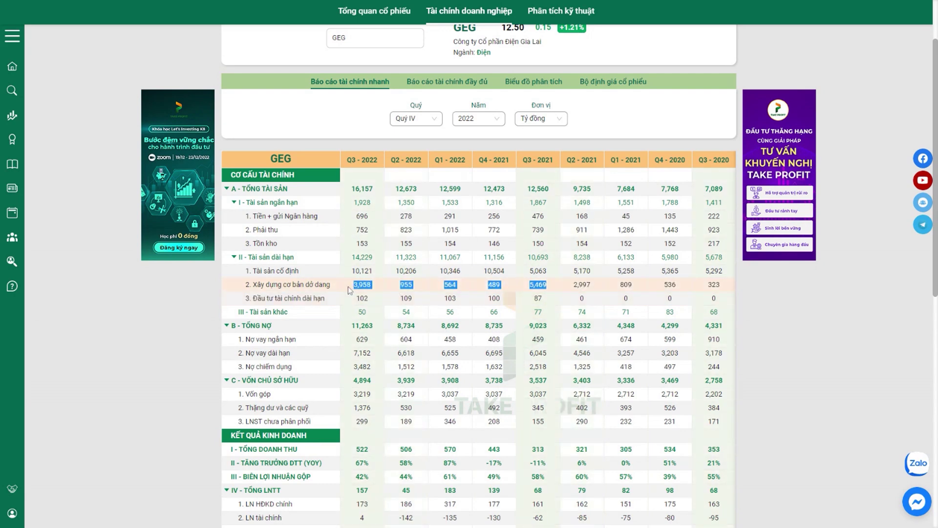
- Highlight GEG's long-term borrowings (Nợ vay dài hạn) from Q2 2021 to Q3 2022
scroll(498, 286, down, 2)
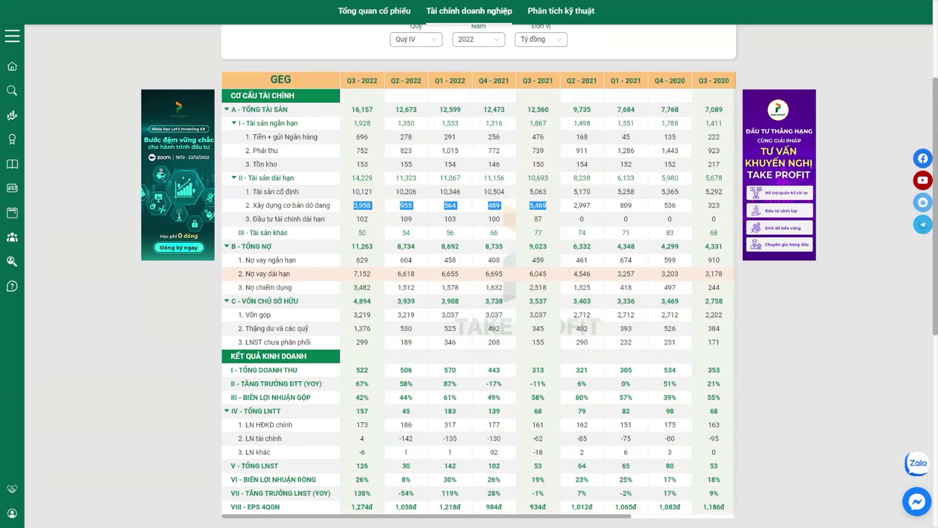
double_click(362, 274)
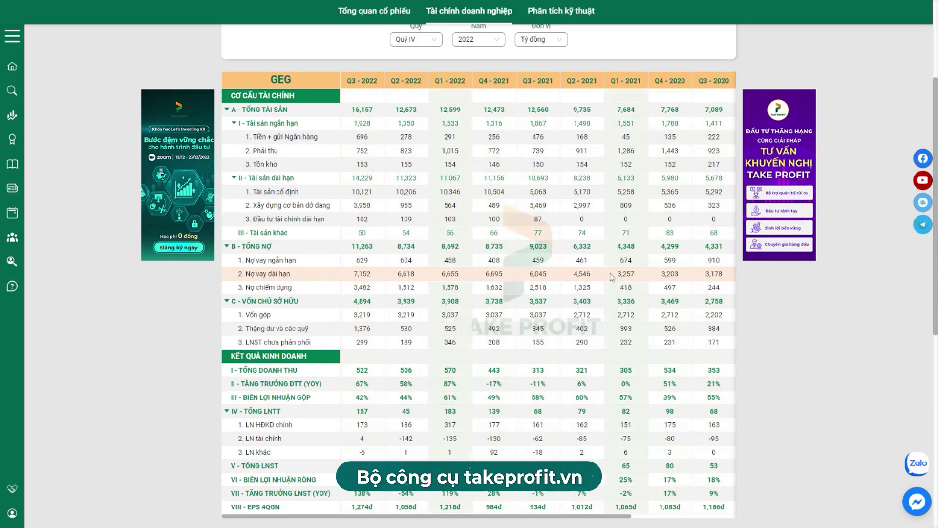
drag(604, 275, 396, 277)
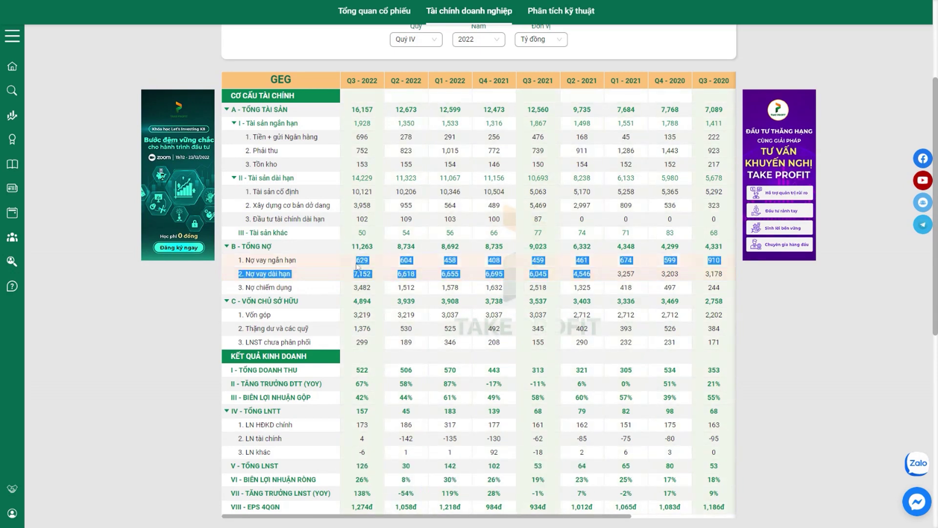
- Highlight GEG's Q3 2022 short-term borrowings (Nợ vay ngắn hạn) and its Q3 2022 Nợ chiếm dụng figure
click(376, 292)
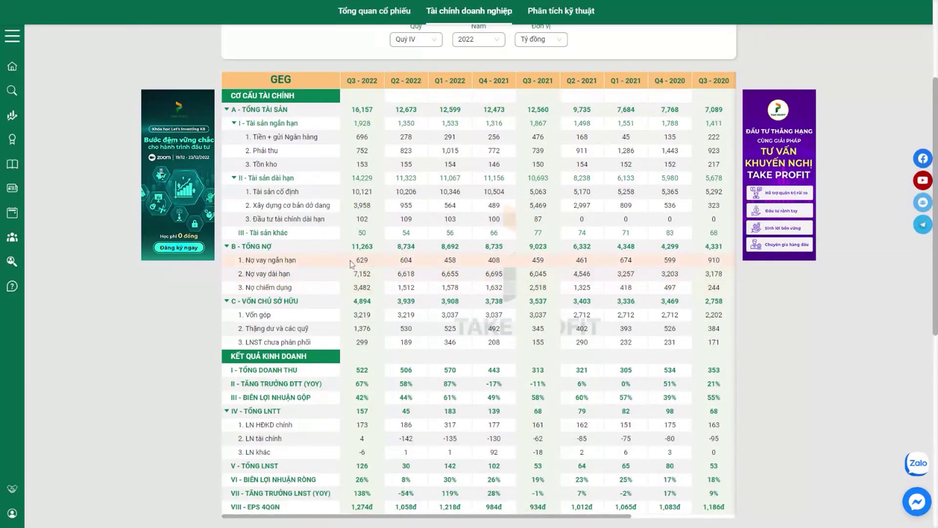
drag(353, 262, 359, 260)
drag(381, 293, 349, 295)
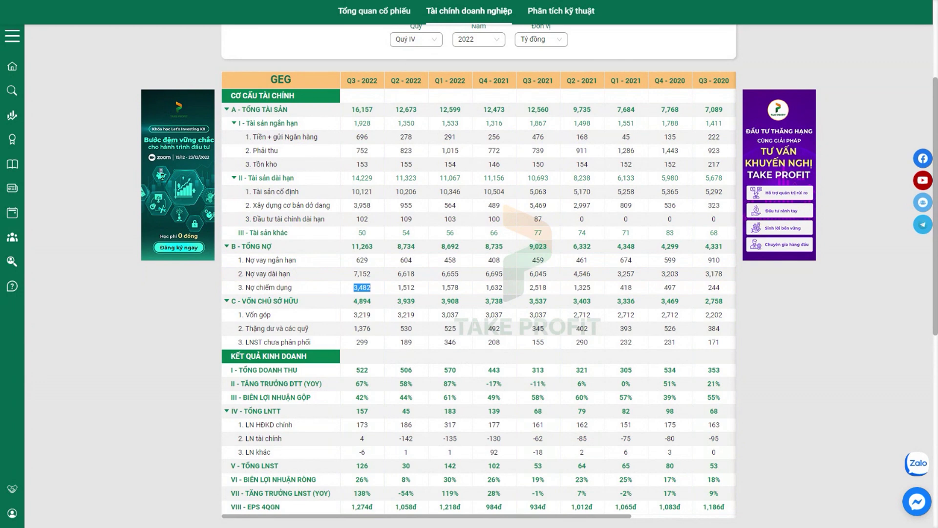
- Highlight GEG's long-term borrowings (Nợ vay dài hạn) for Q3 2022
double_click(362, 274)
click(376, 274)
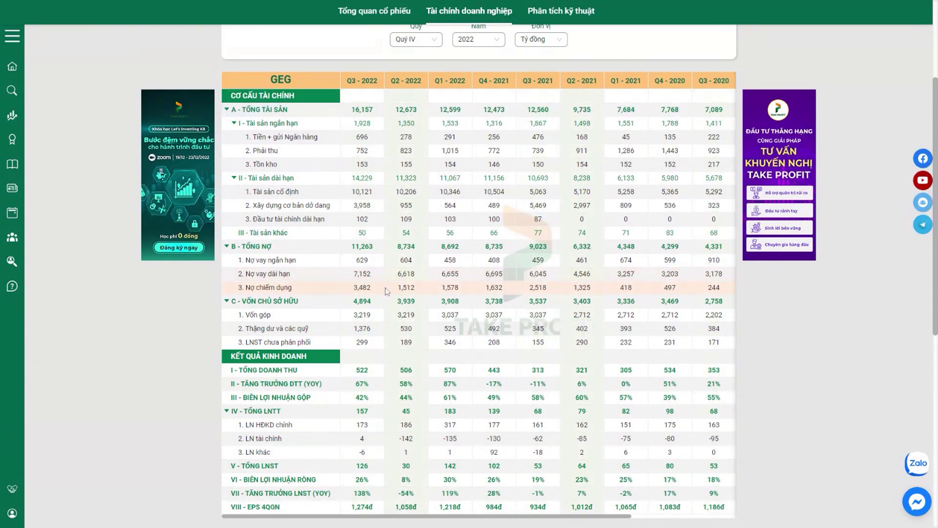
double_click(362, 274)
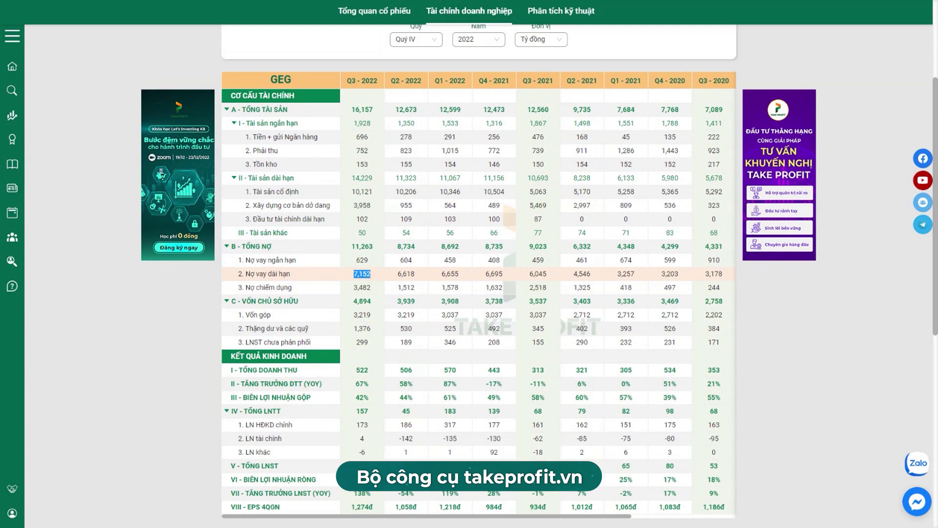
click(364, 274)
- Examine GEG's business results, including margins, profit growth and EPS, alongside its asset and debt structure
scroll(385, 322, down, 2)
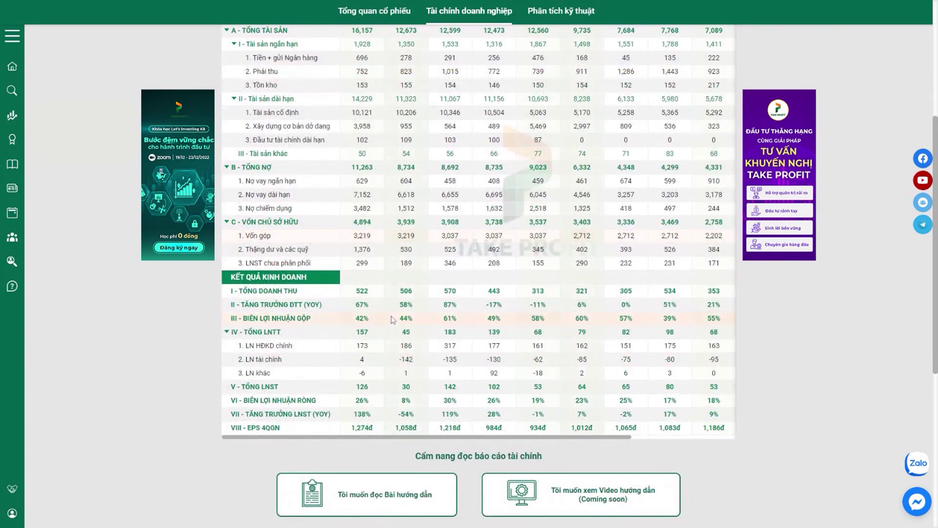
scroll(391, 313, up, 5)
scroll(401, 292, down, 6)
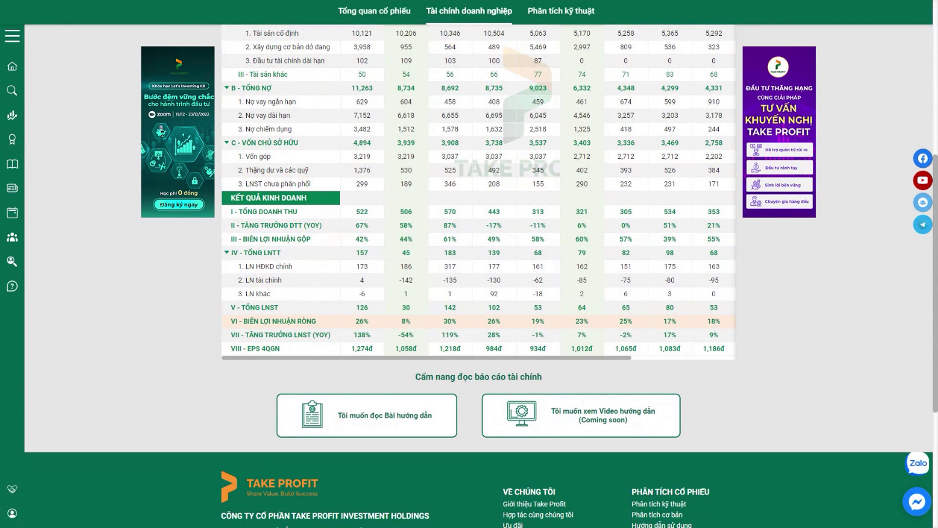
scroll(433, 326, up, 2)
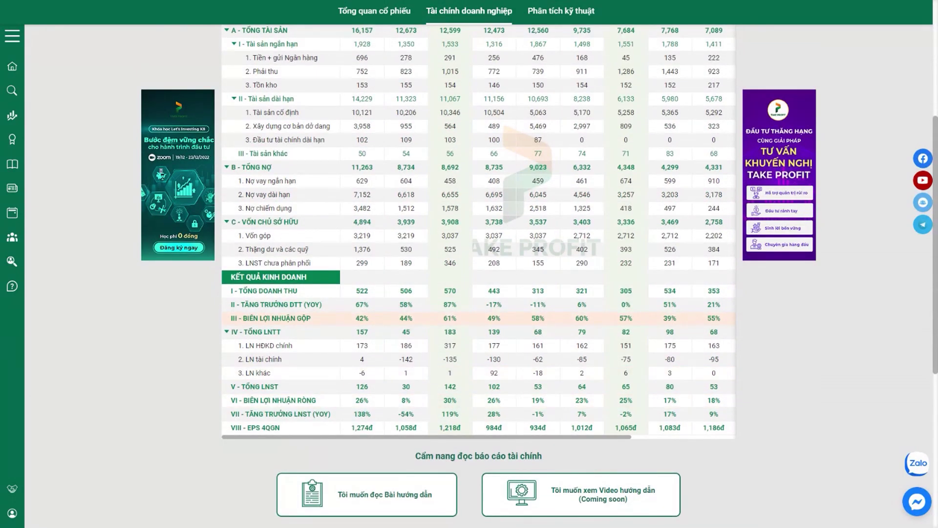
scroll(432, 326, up, 2)
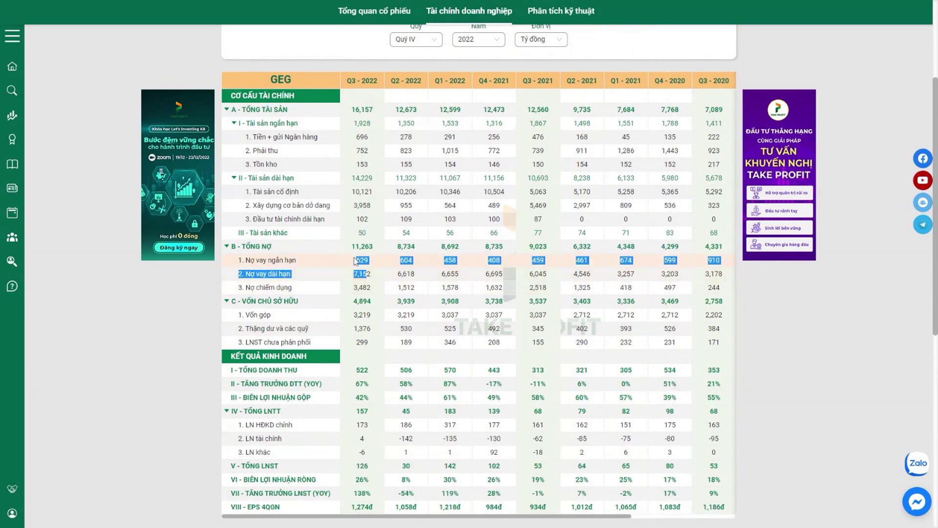
scroll(386, 286, down, 2)
scroll(401, 283, up, 2)
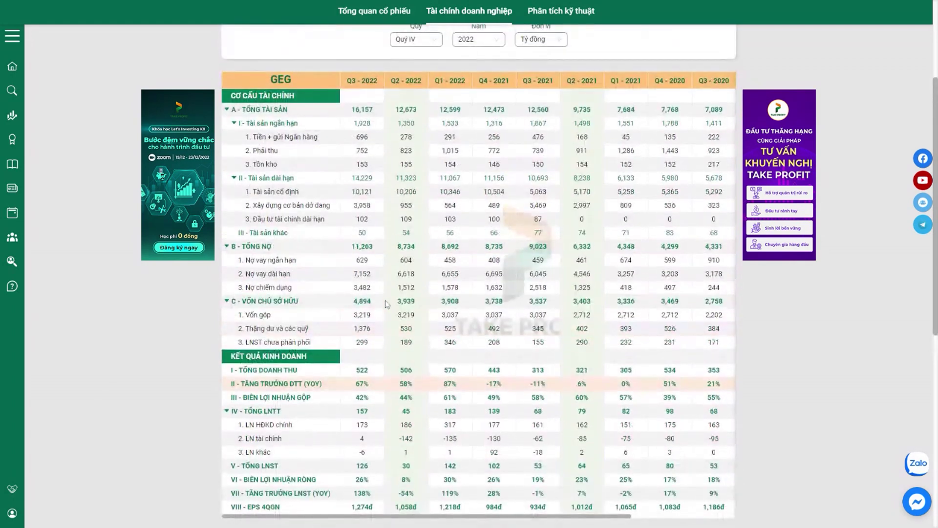
- Highlight GEG's long-term borrowings (Nợ vay dài hạn) across the quarters from Q2 2021 to Q3 2022, then clear the selection
drag(594, 275, 348, 272)
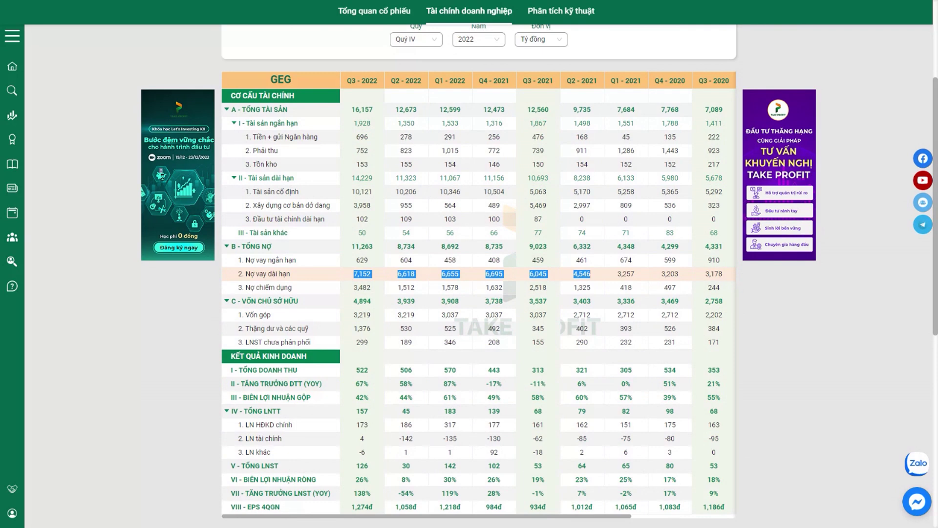
triple_click(272, 274)
click(313, 293)
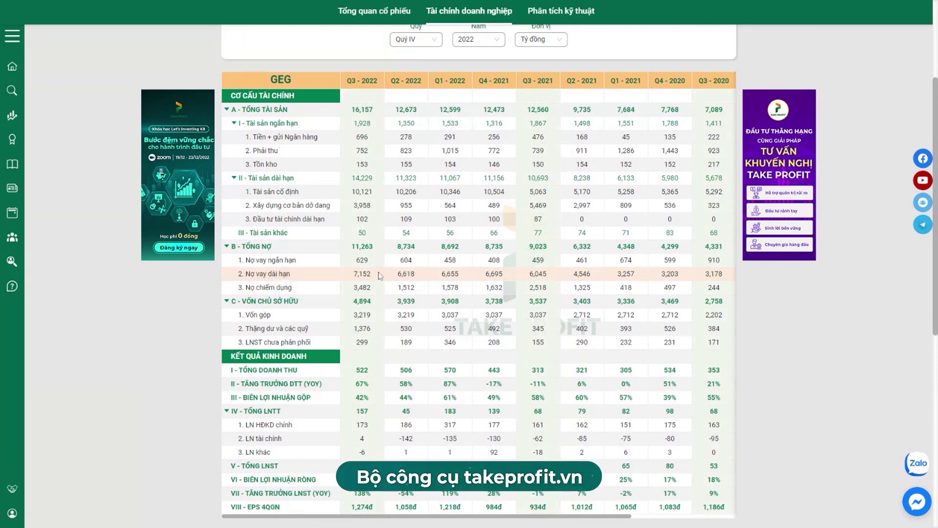